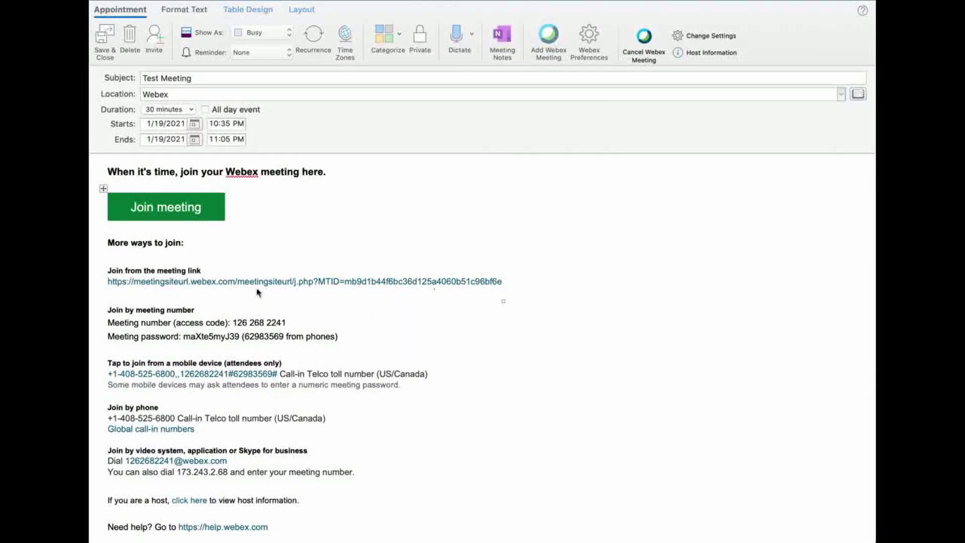
- Scroll down the Test Meeting appointment to view its Webex joining details and link
scroll(201, 294, down, 1)
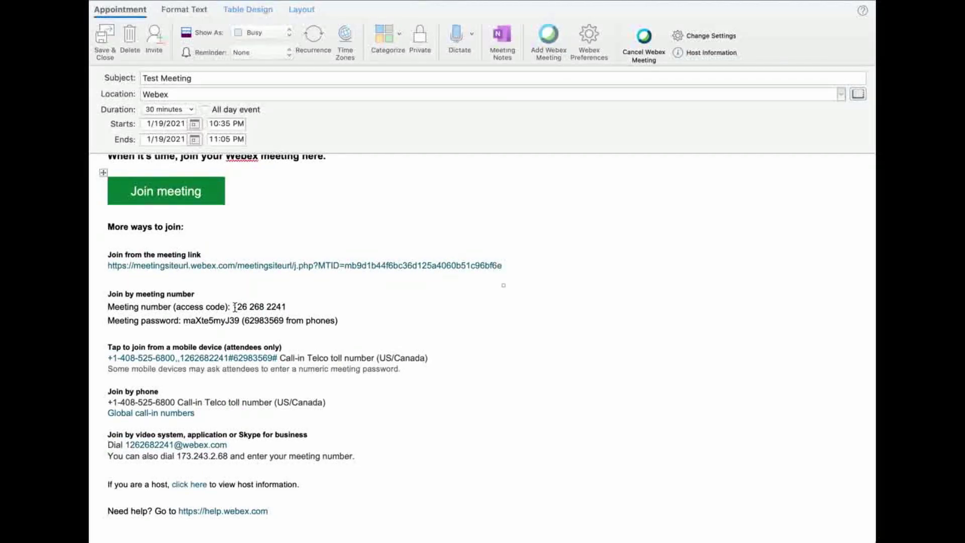
click(234, 307)
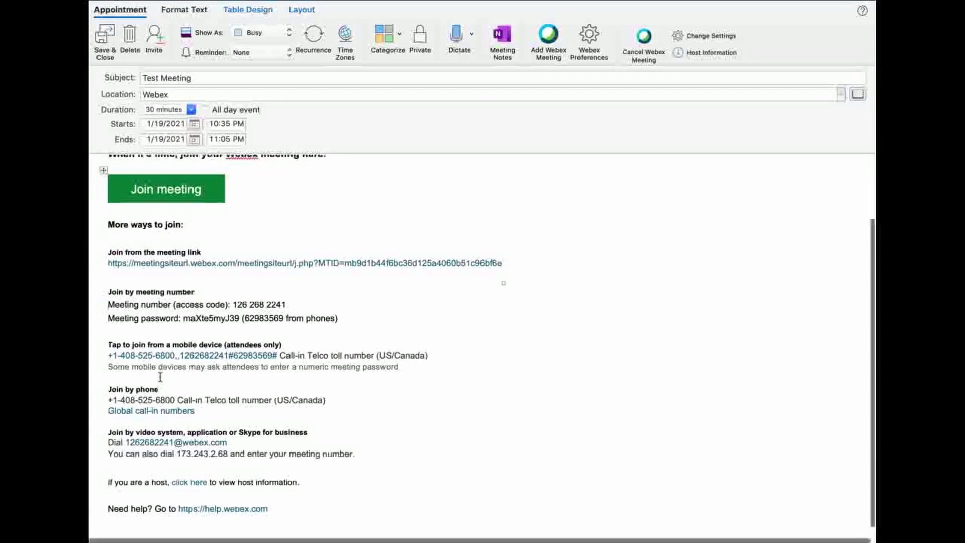
scroll(160, 377, down, 1)
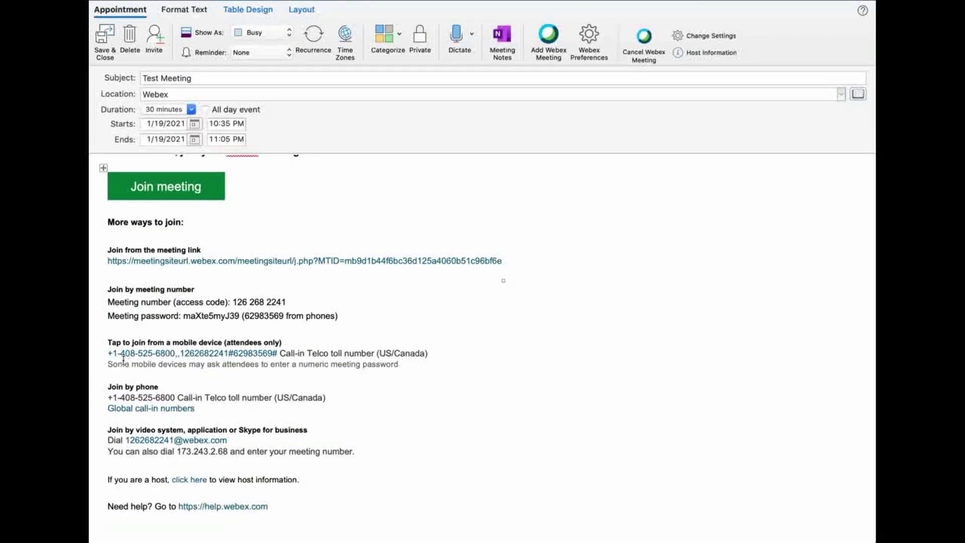
mouse_move(148, 358)
scroll(268, 424, down, 1)
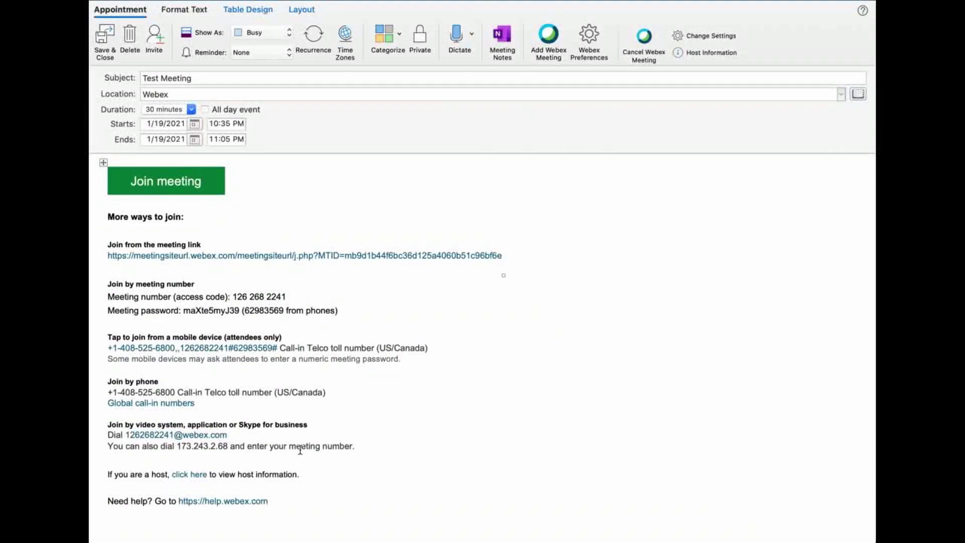
click(269, 437)
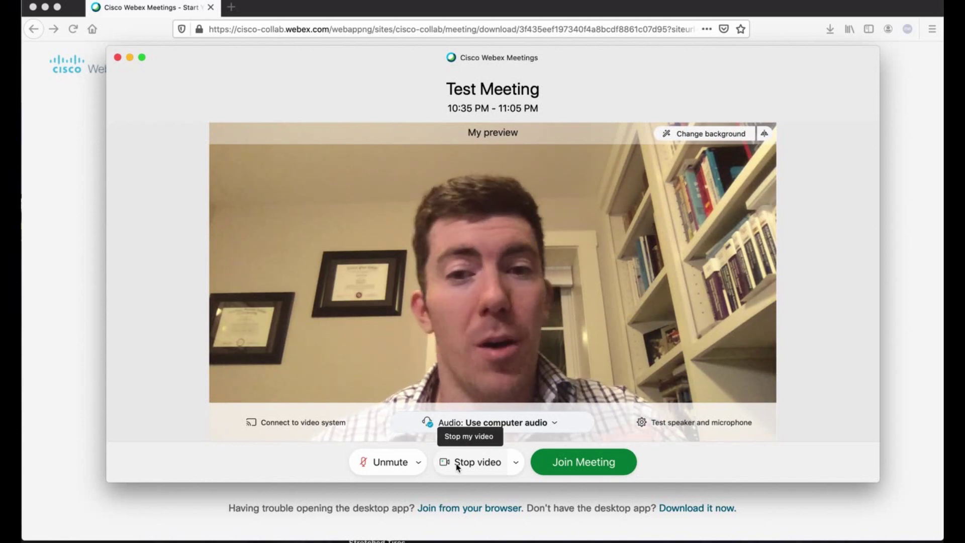
- Stop the camera video, leave the microphone muted, and bring up the speaker and microphone settings
click(516, 462)
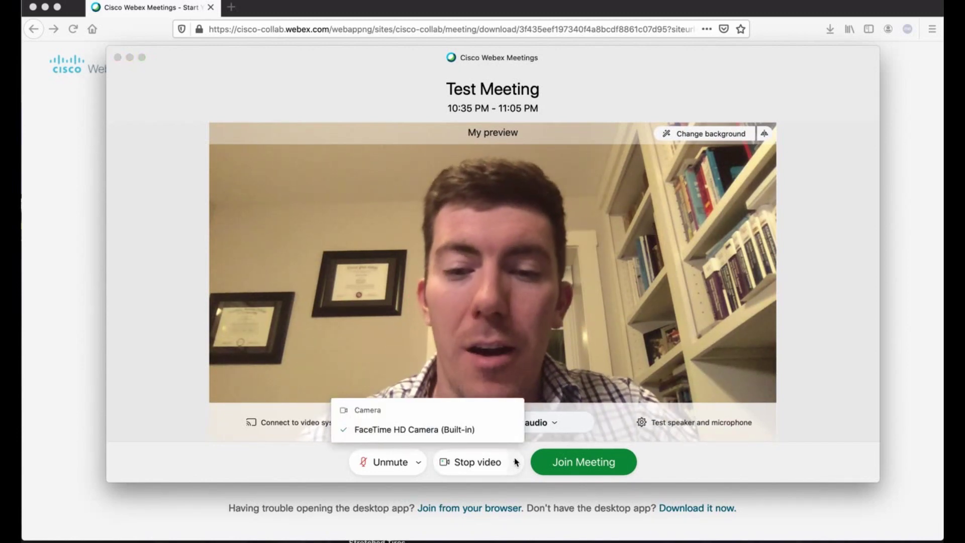
click(479, 462)
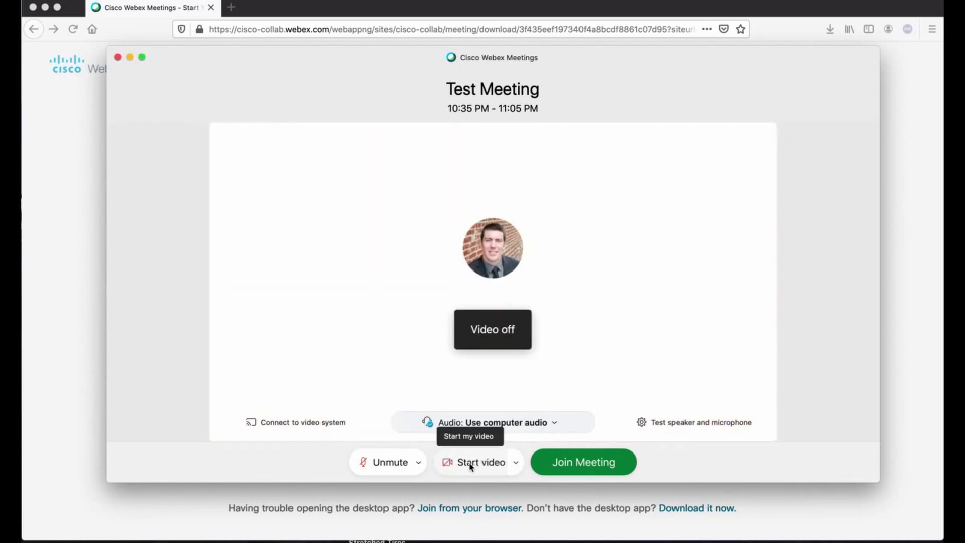
click(384, 464)
click(385, 463)
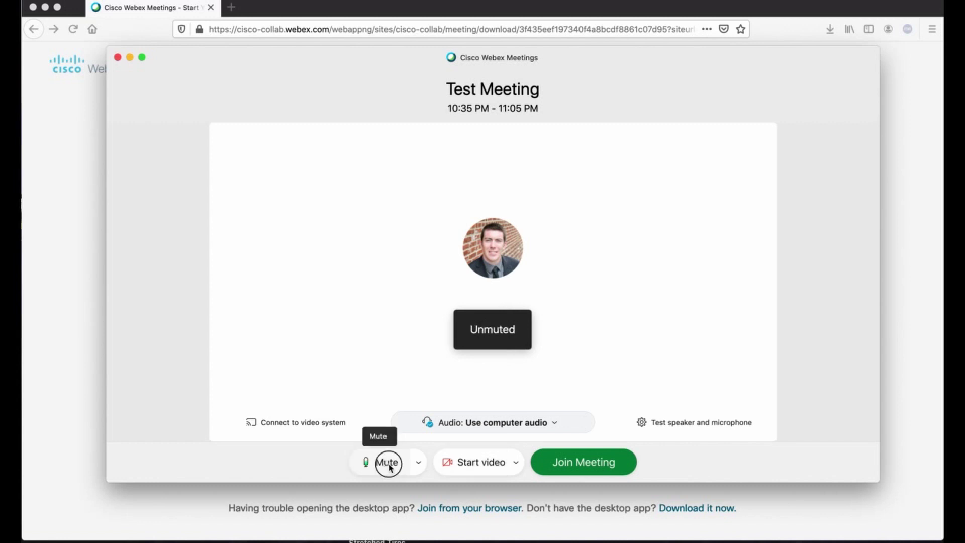
click(419, 463)
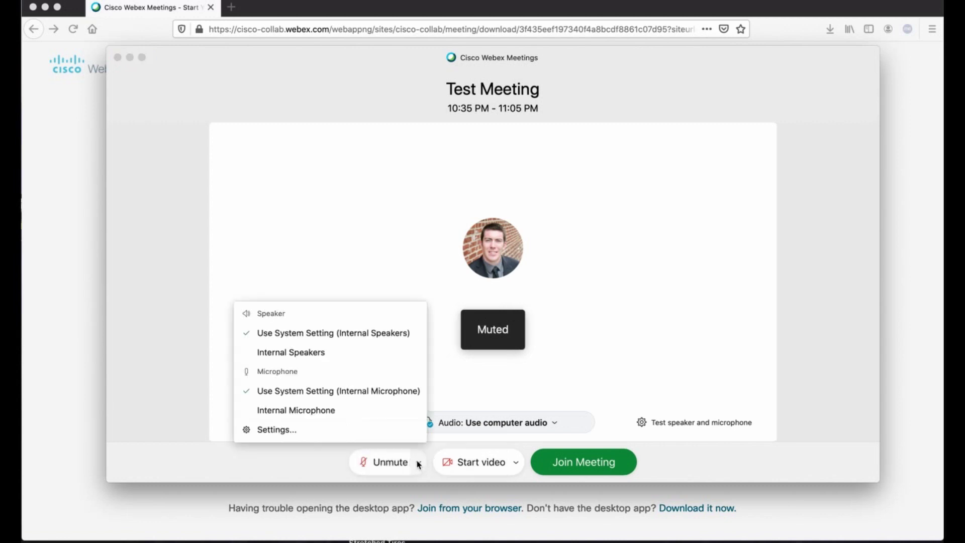
click(354, 429)
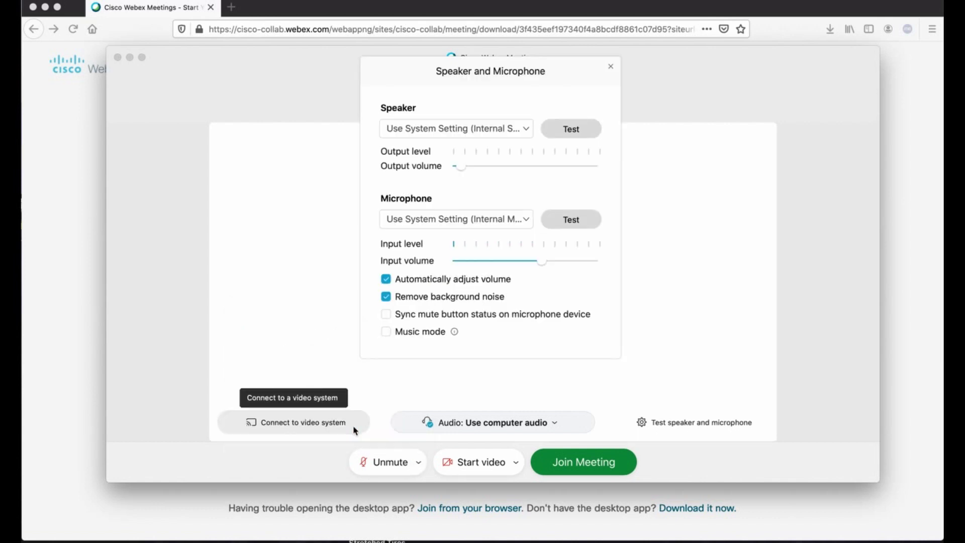
- Test the speaker with a test sound and the microphone with a test recording
drag(523, 71, 529, 81)
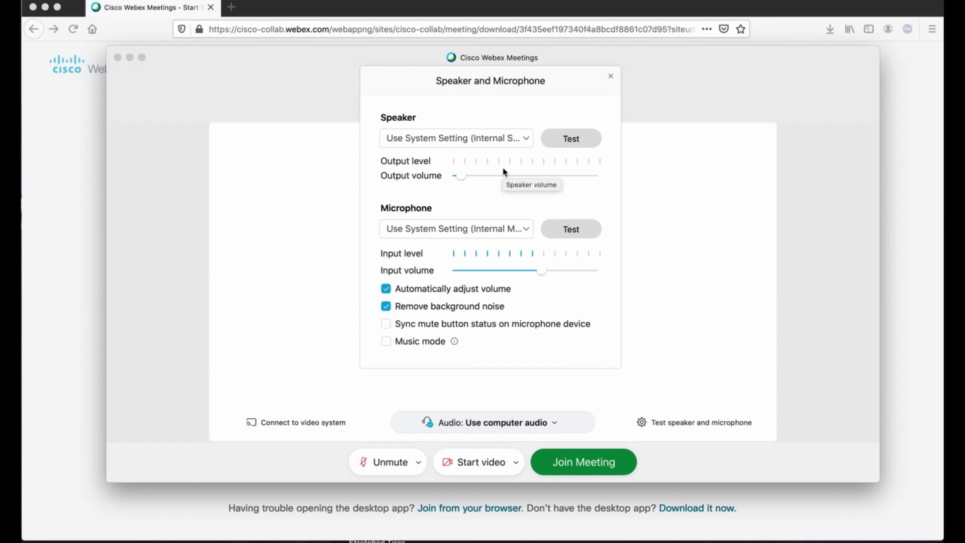
click(565, 146)
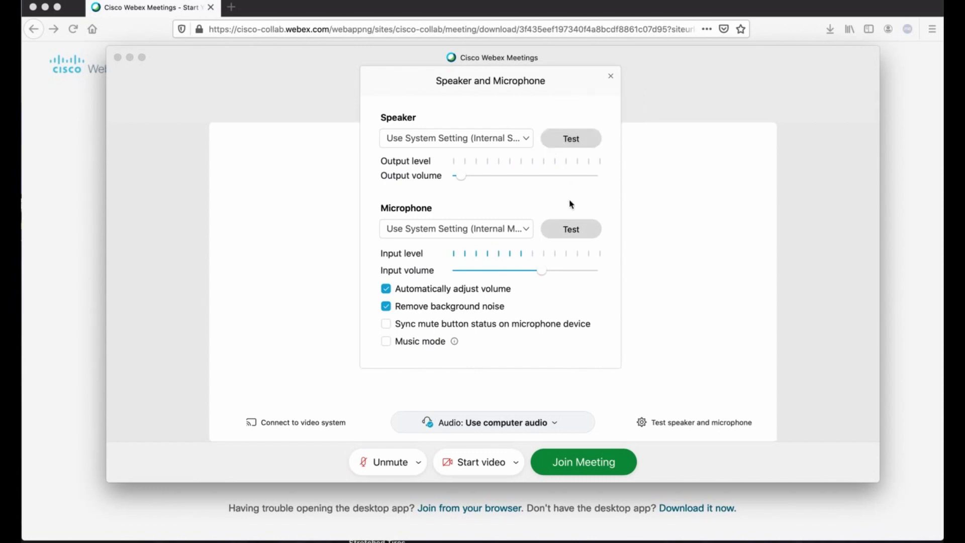
click(566, 233)
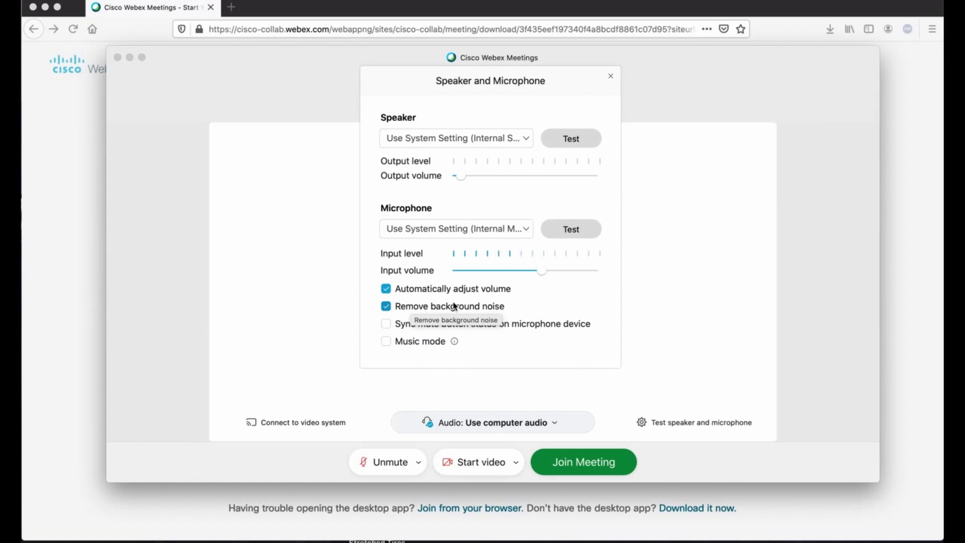
- Turn Music mode on and back off, then close the Speaker and Microphone settings
click(386, 342)
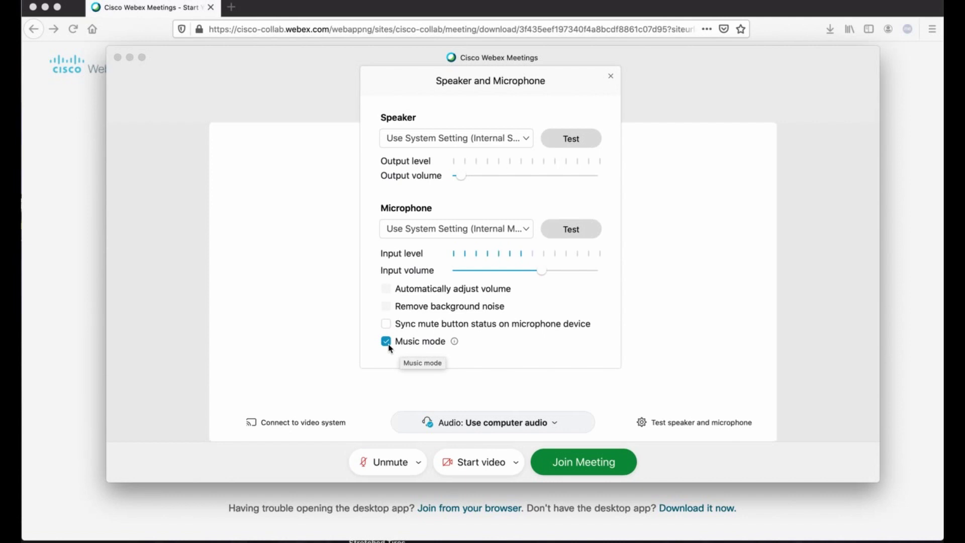
click(386, 342)
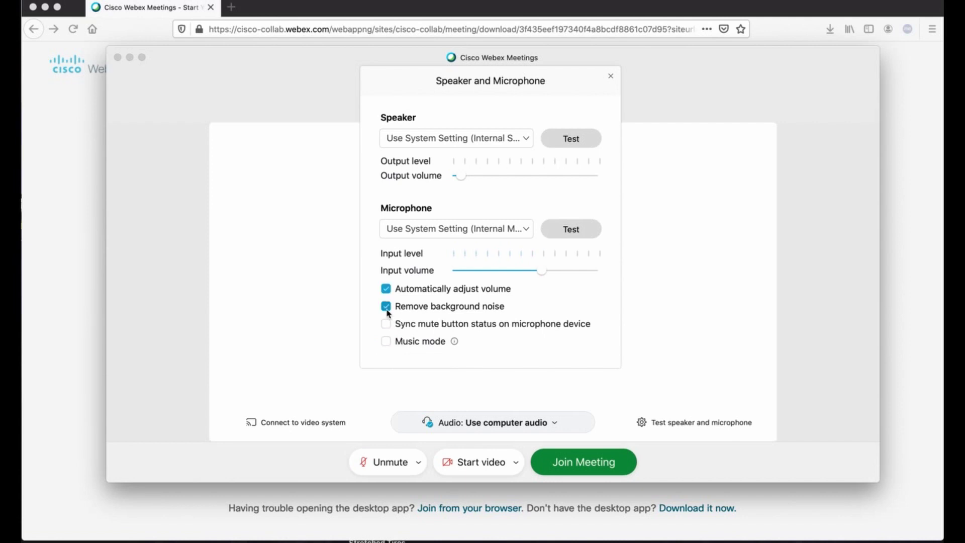
click(610, 76)
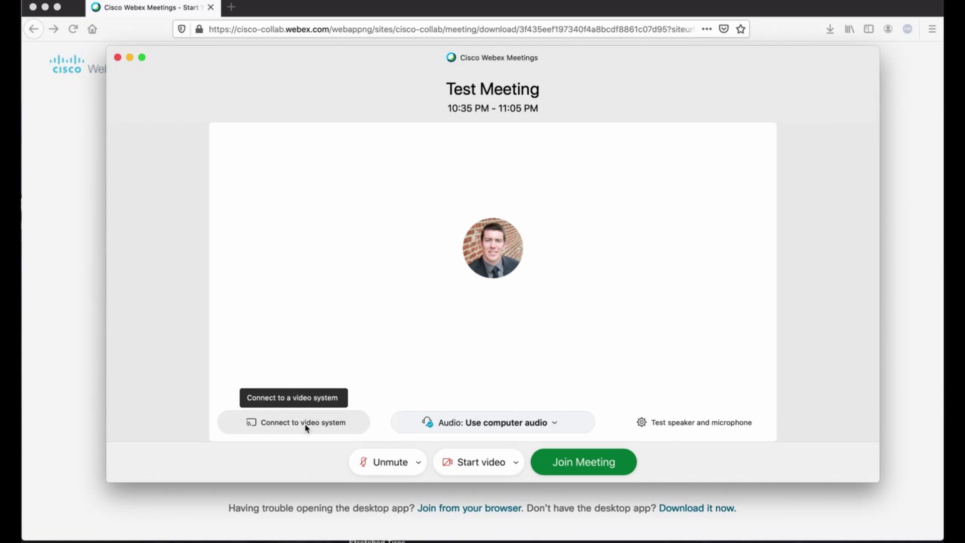
click(288, 425)
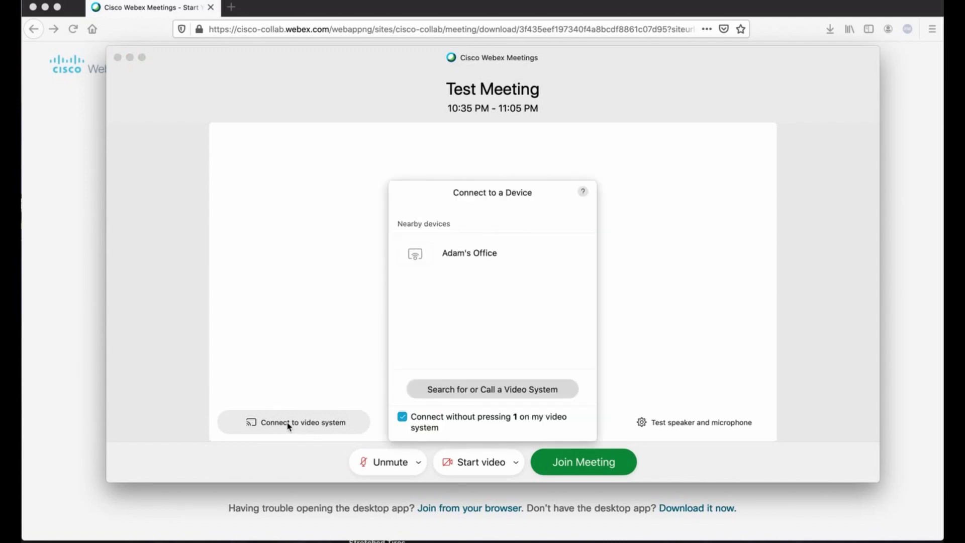
click(453, 256)
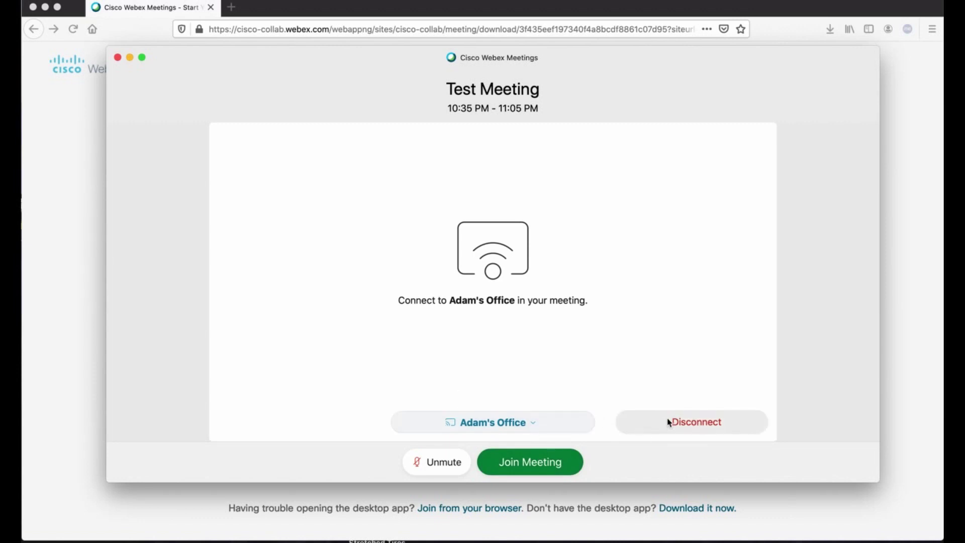
click(688, 422)
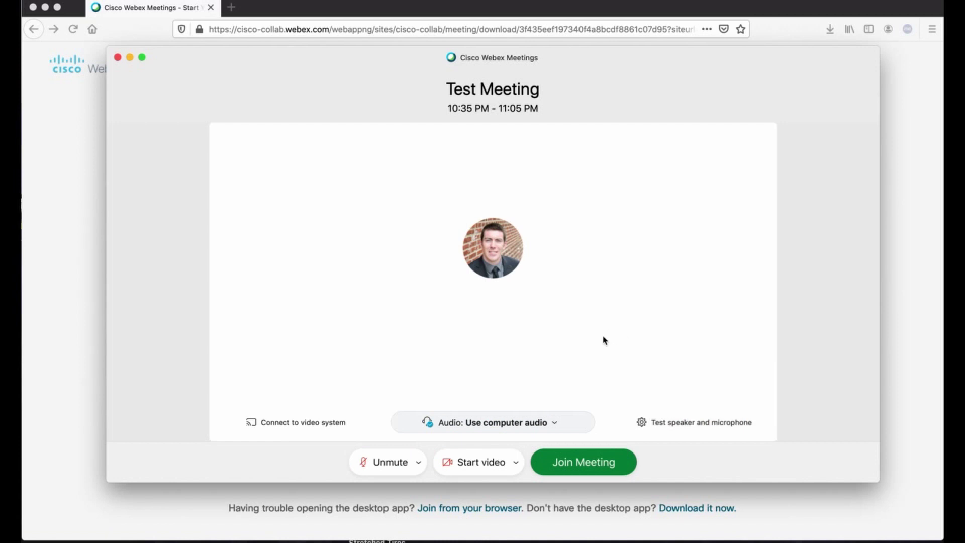
click(553, 422)
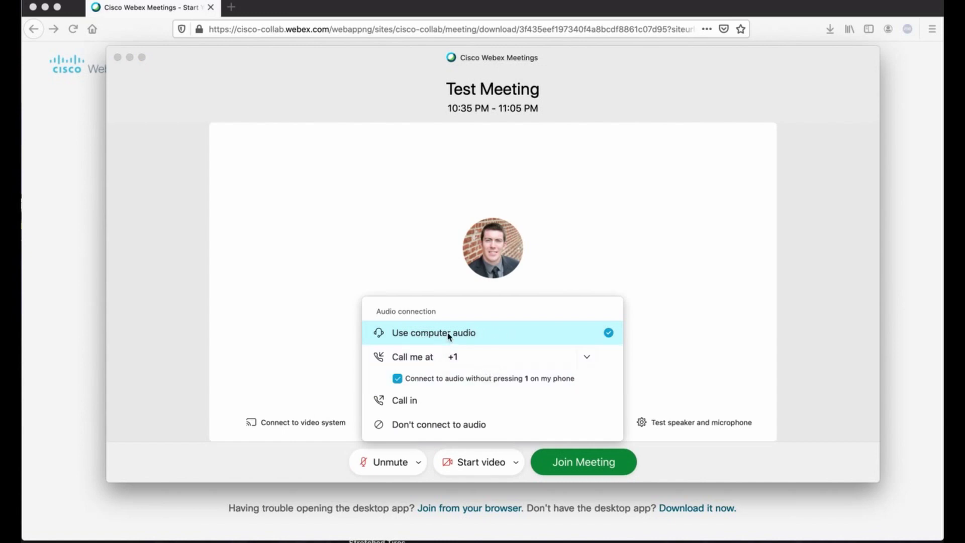
click(470, 357)
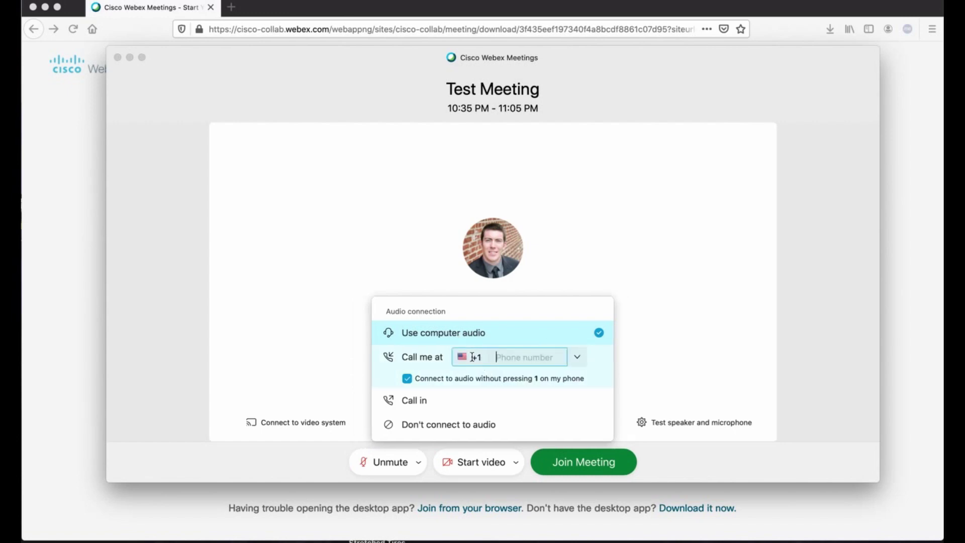
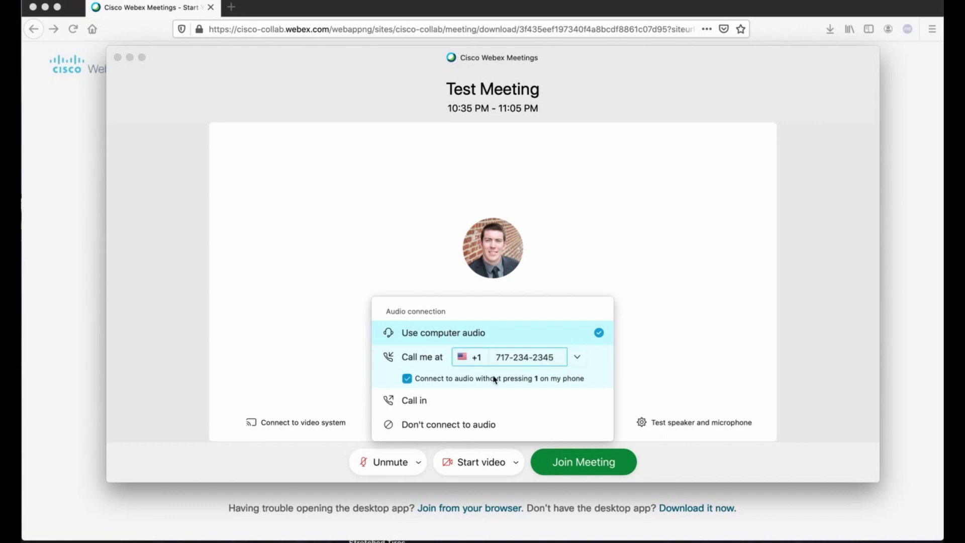
click(475, 357)
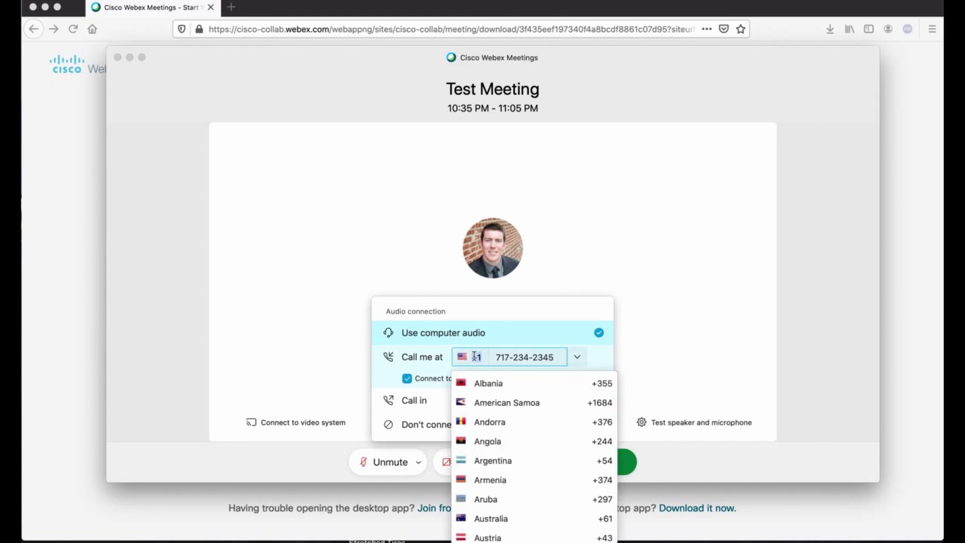
click(518, 304)
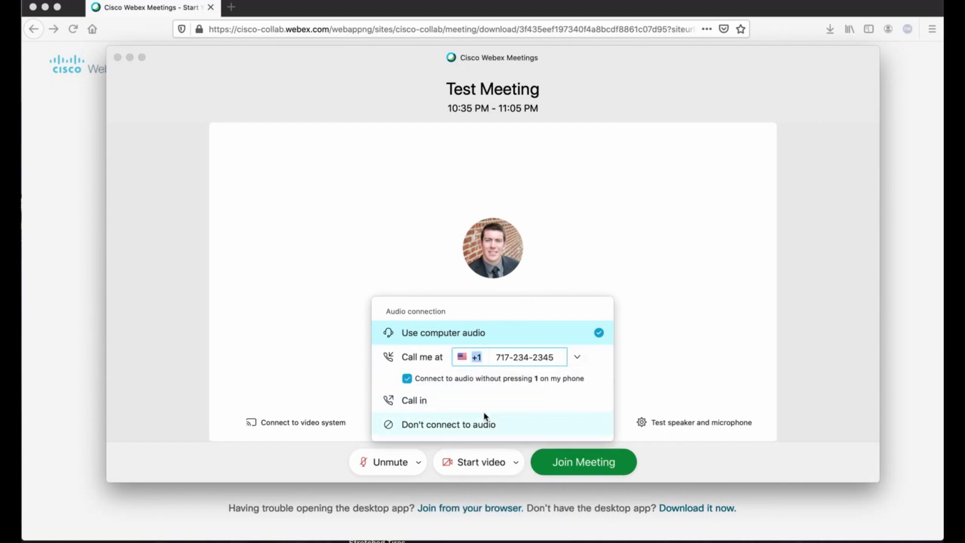
click(459, 405)
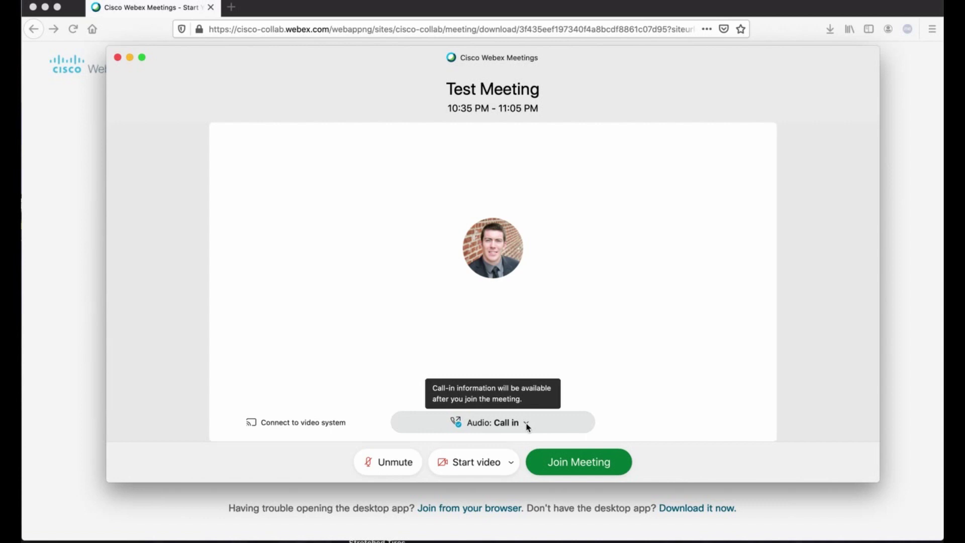
click(527, 426)
click(583, 306)
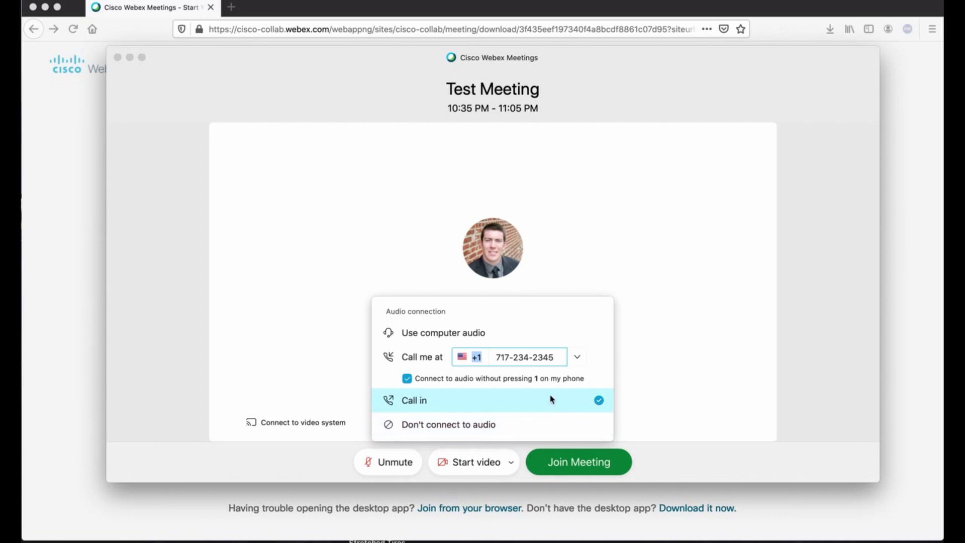
click(439, 426)
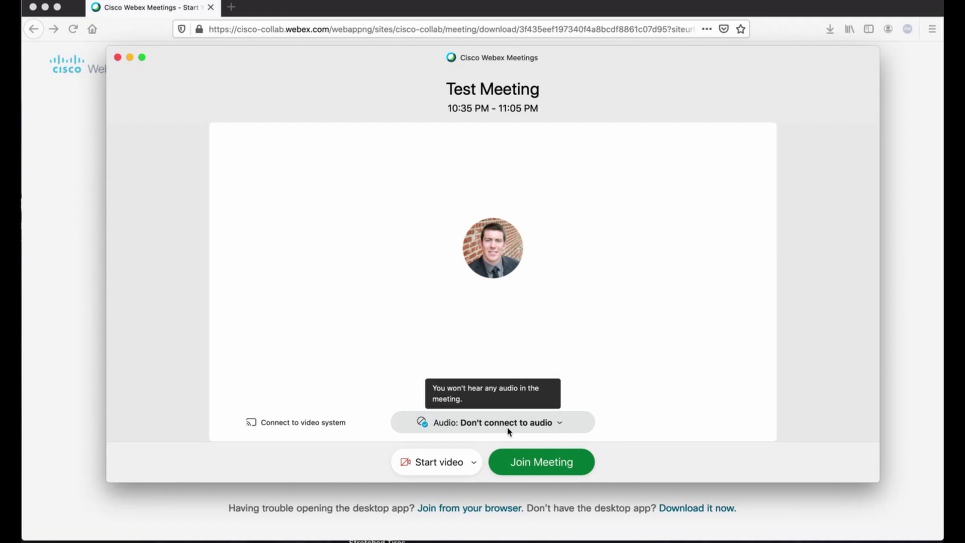
click(553, 422)
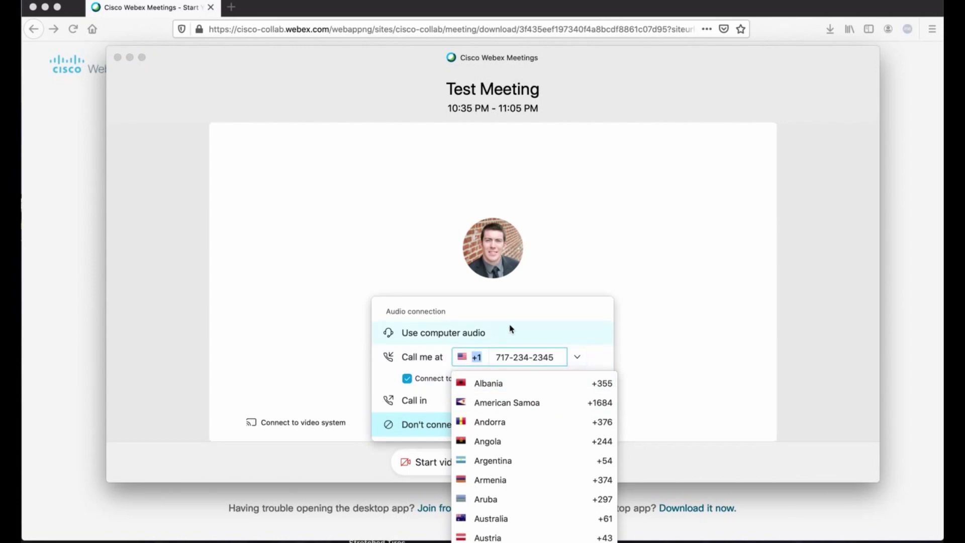
click(469, 334)
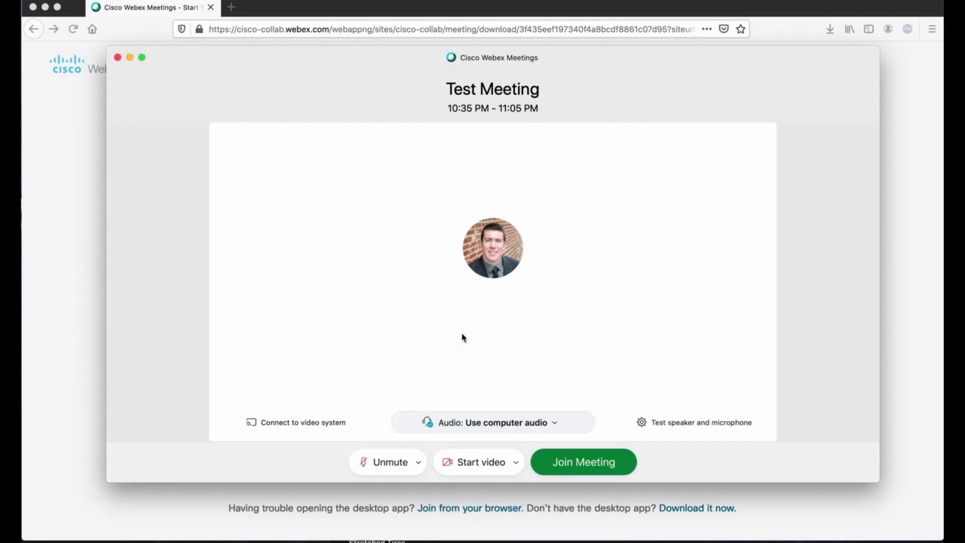
click(576, 459)
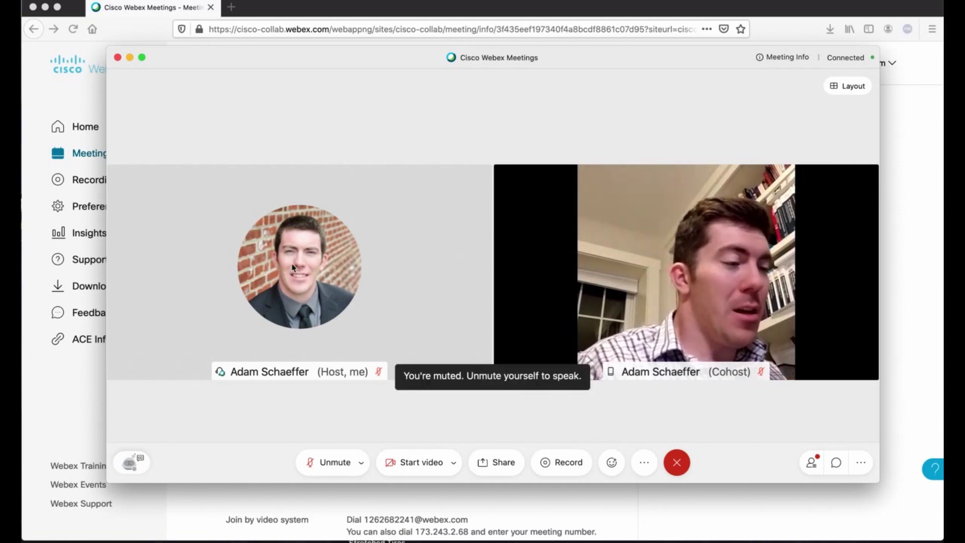
- Reveal the meeting controls up to the Layout button in the Test Meeting window
mouse_move(573, 337)
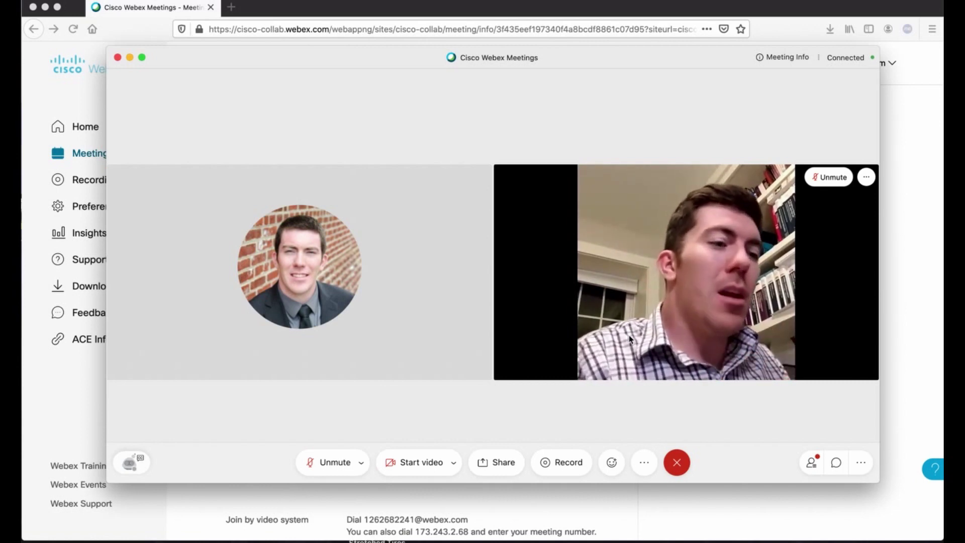
mouse_move(844, 93)
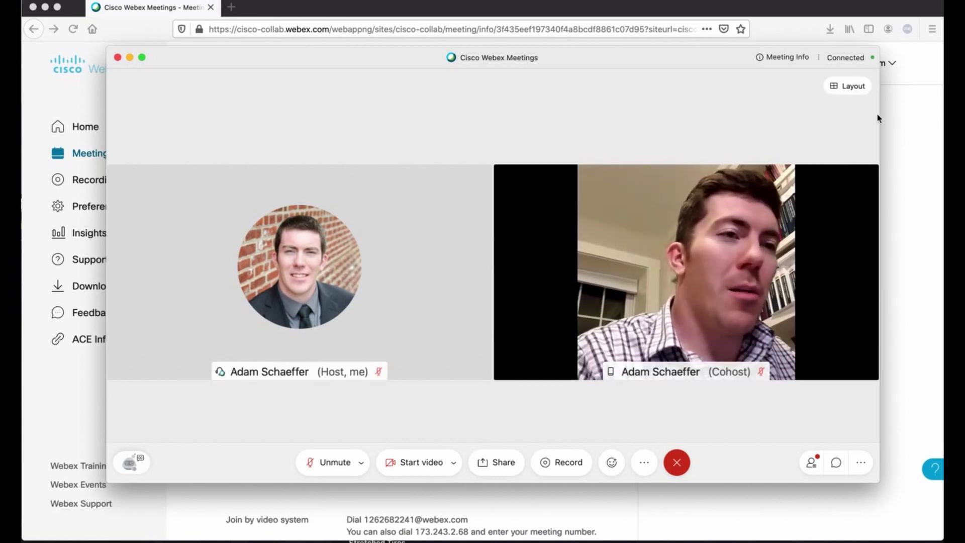
- Switch to Focus layout, return to Grid layout, then show the Participants panel
click(843, 91)
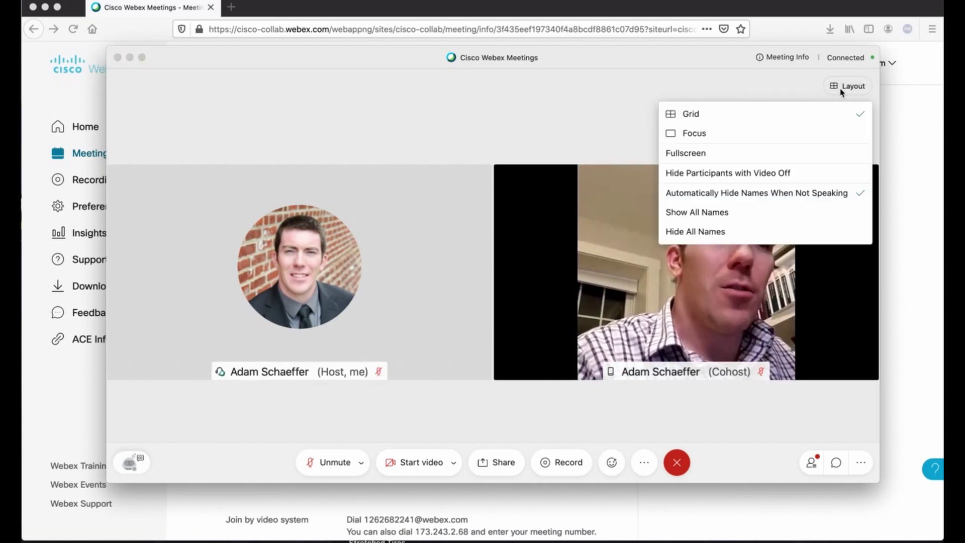
click(776, 133)
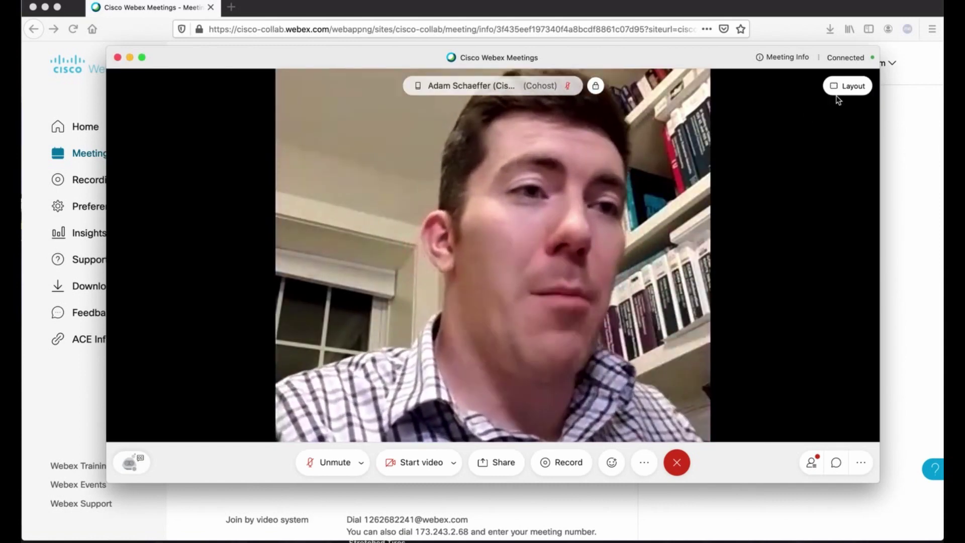
click(839, 91)
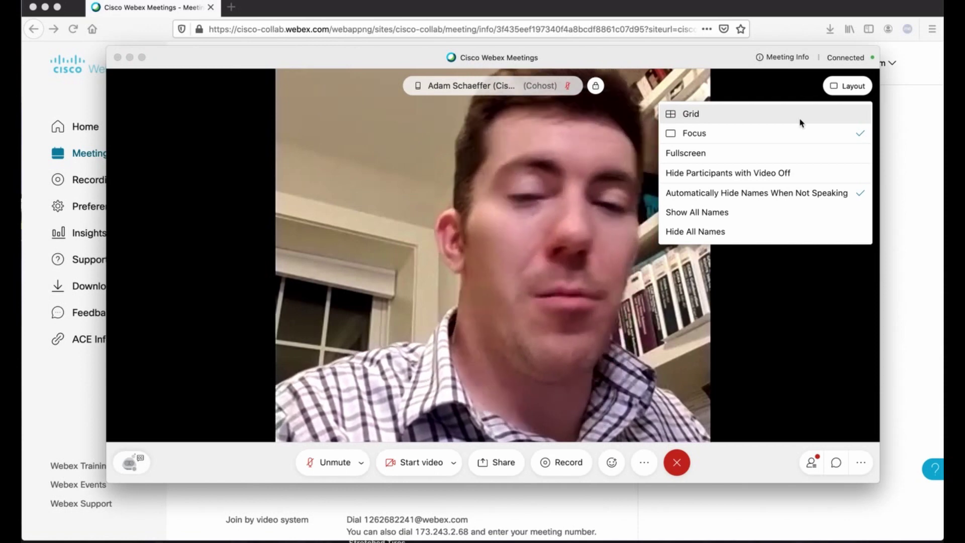
click(800, 123)
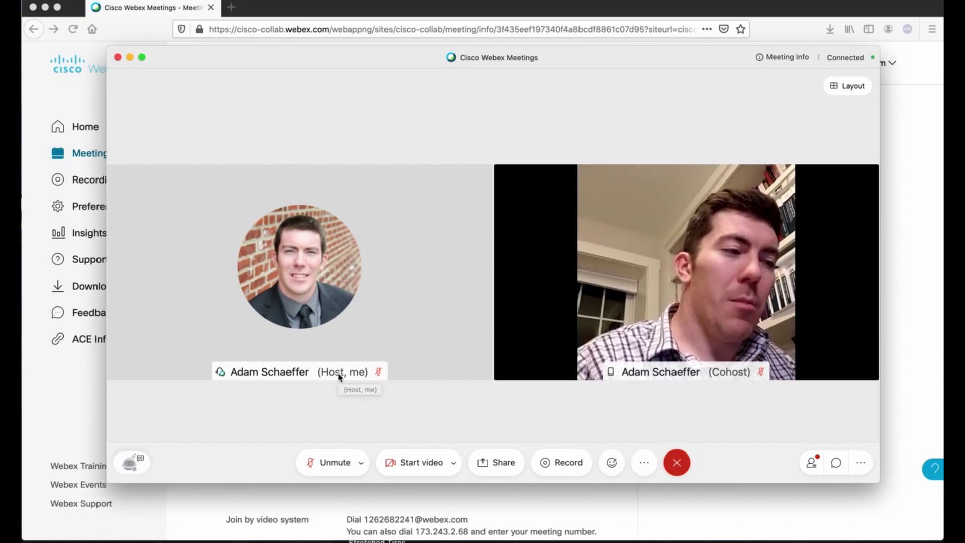
mouse_move(696, 372)
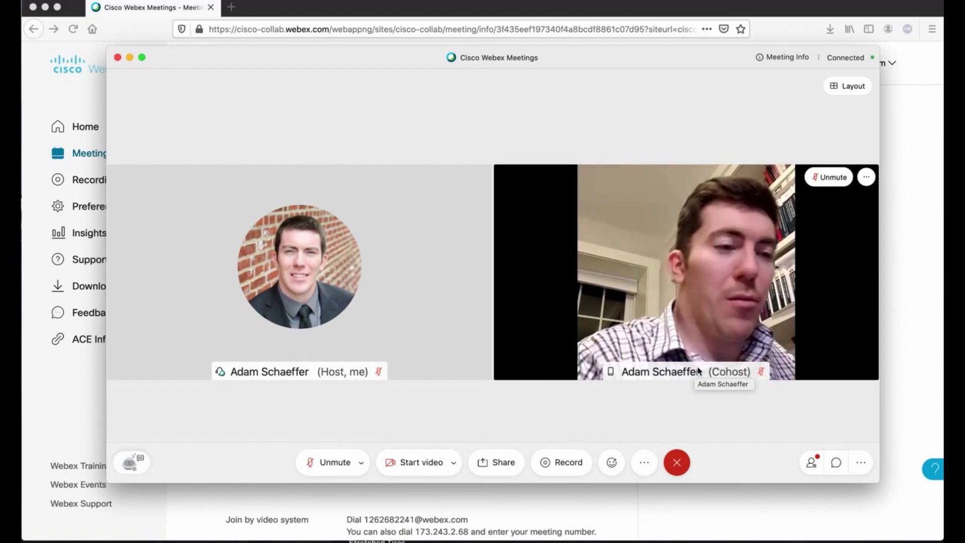
click(812, 463)
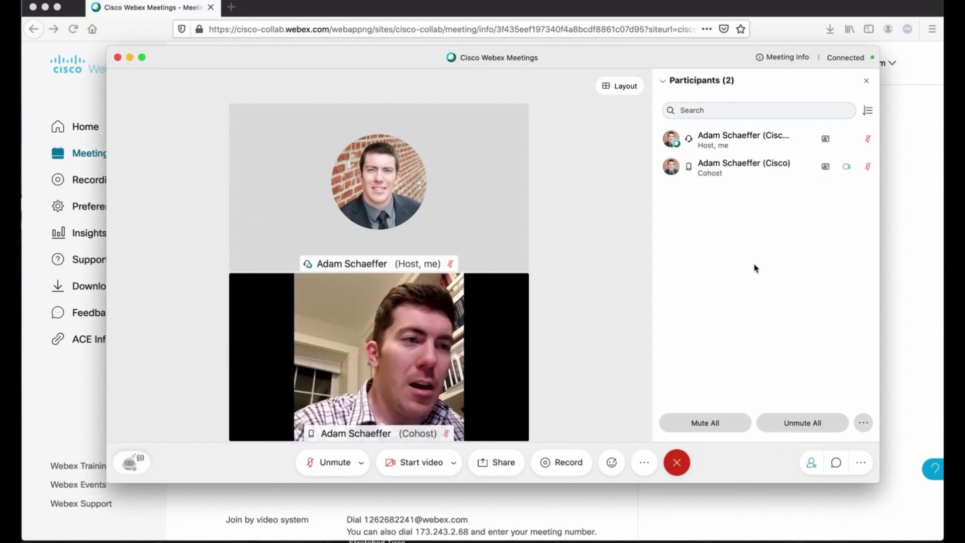
mouse_move(690, 143)
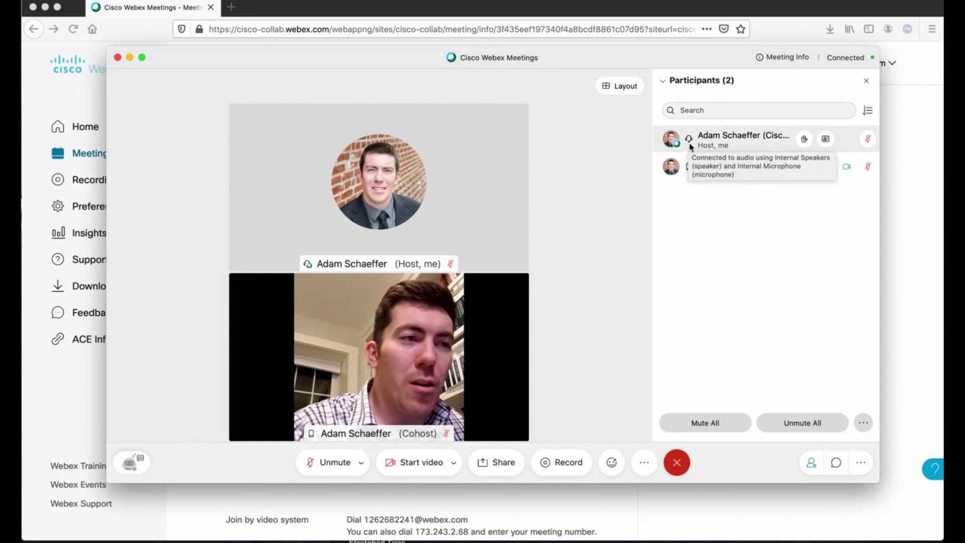
mouse_move(689, 170)
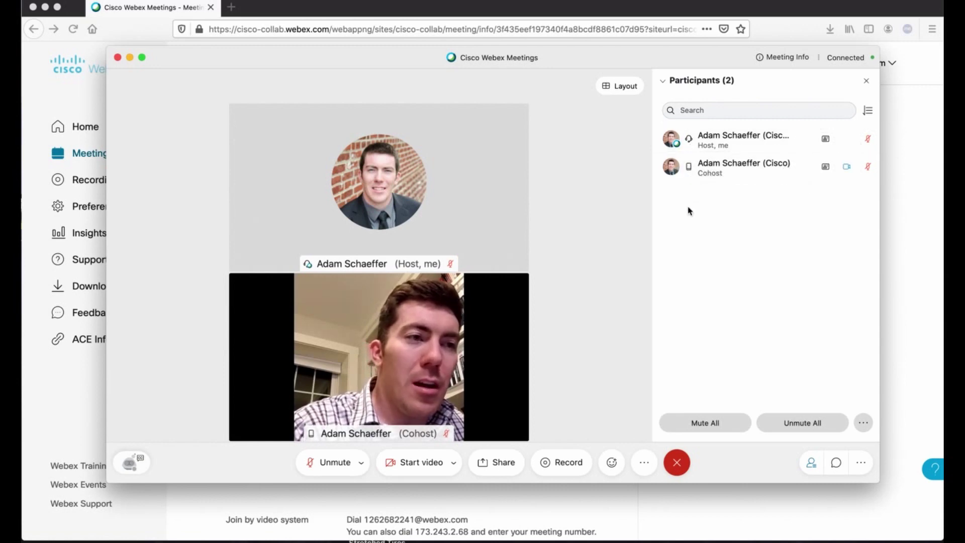
mouse_move(688, 170)
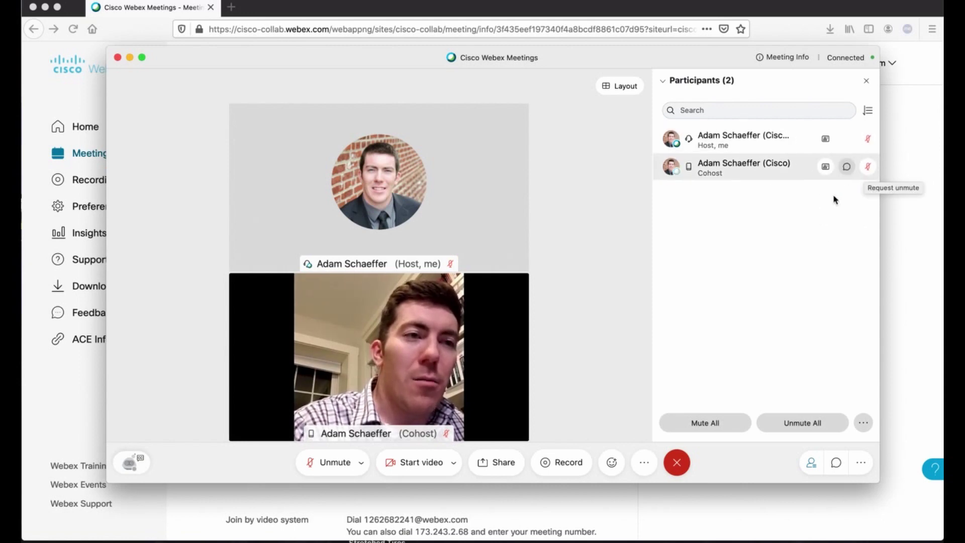
click(811, 461)
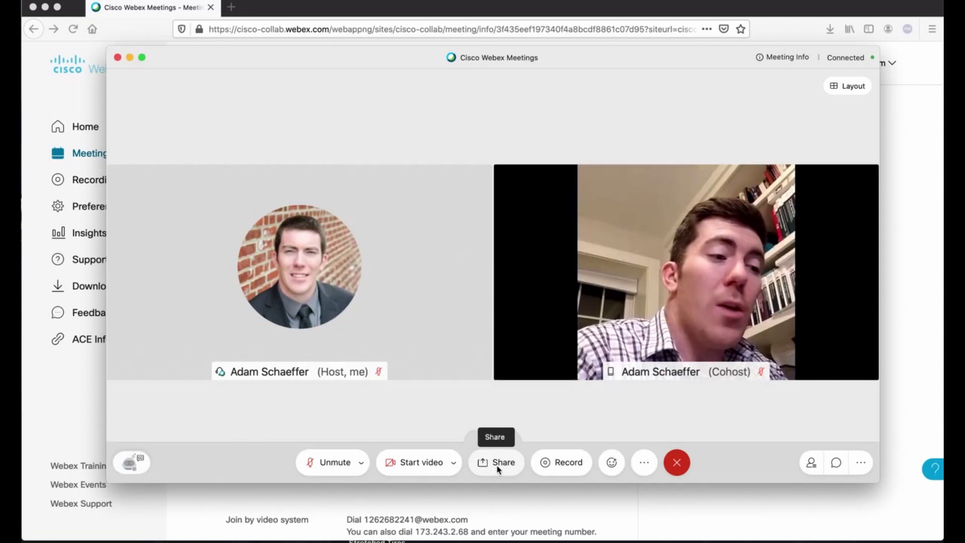
- Review the Share Content options without sharing, then bring up the Recorder at 00:00:00
click(498, 468)
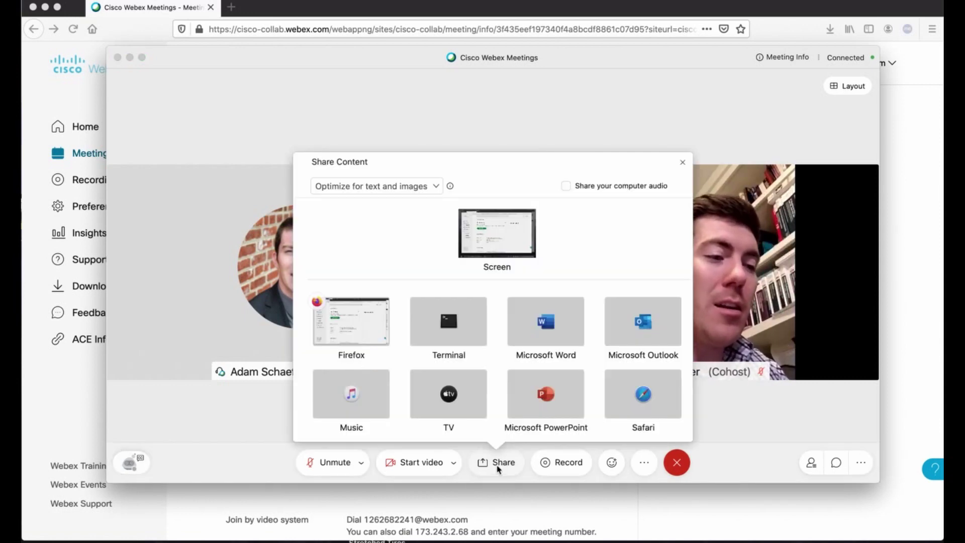
mouse_move(477, 246)
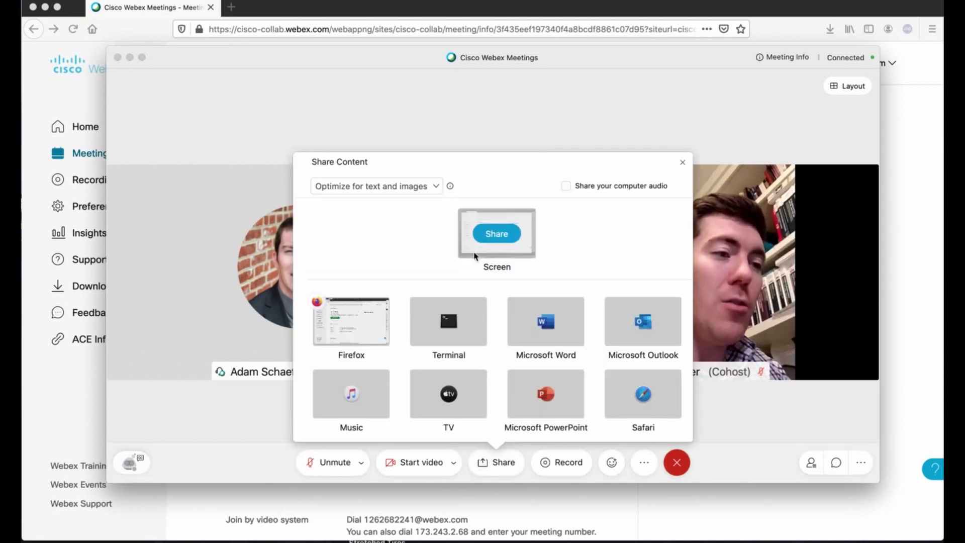
mouse_move(432, 323)
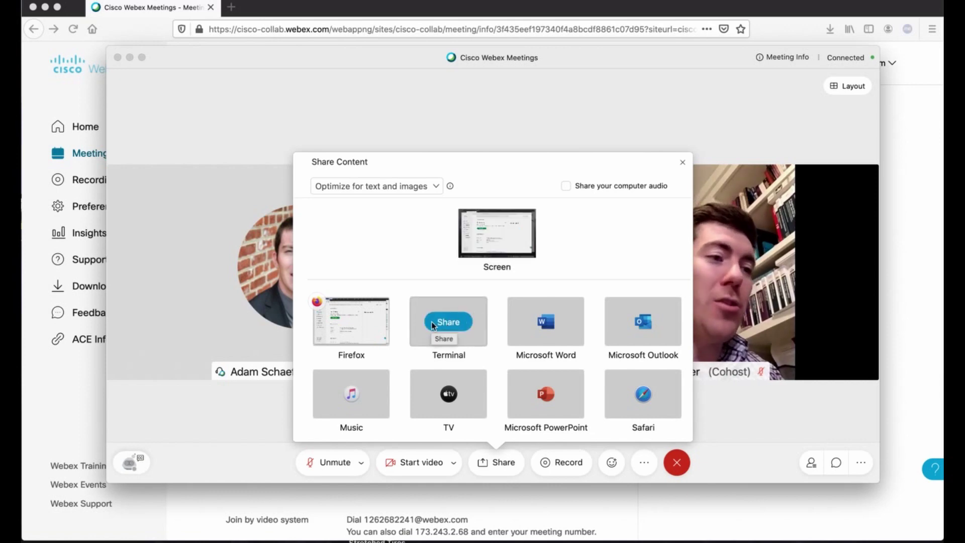
click(557, 462)
click(560, 461)
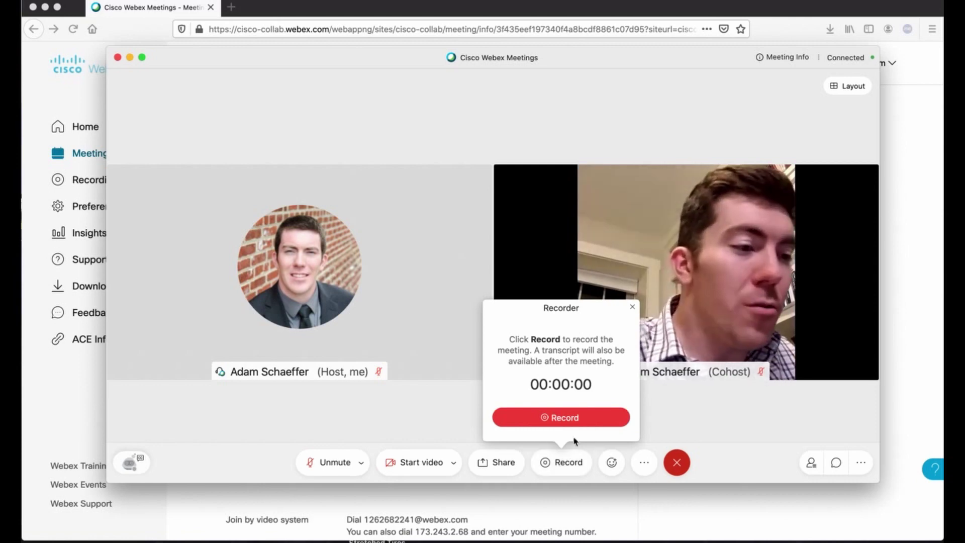
- Close the Recorder without recording, send a thumbs-up reaction, then show the More options menu
click(632, 306)
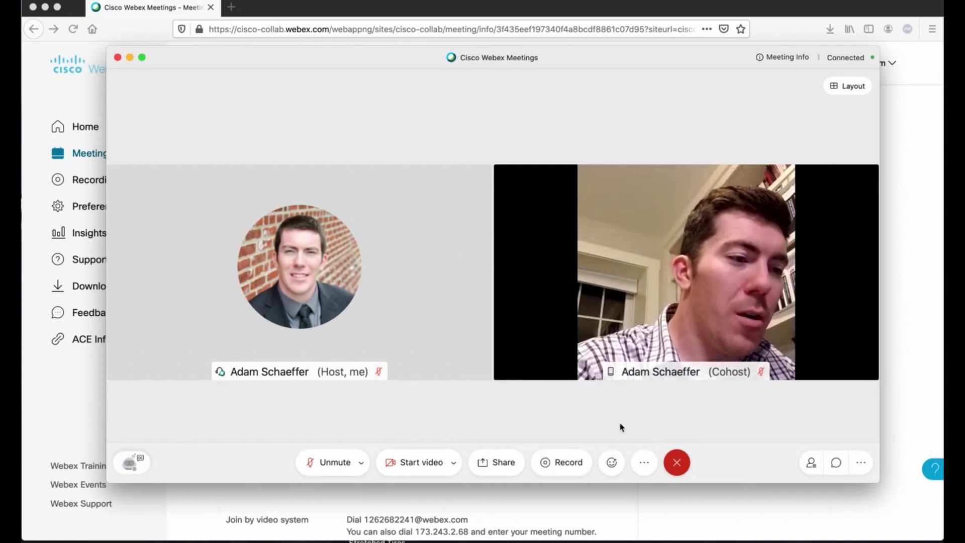
click(611, 461)
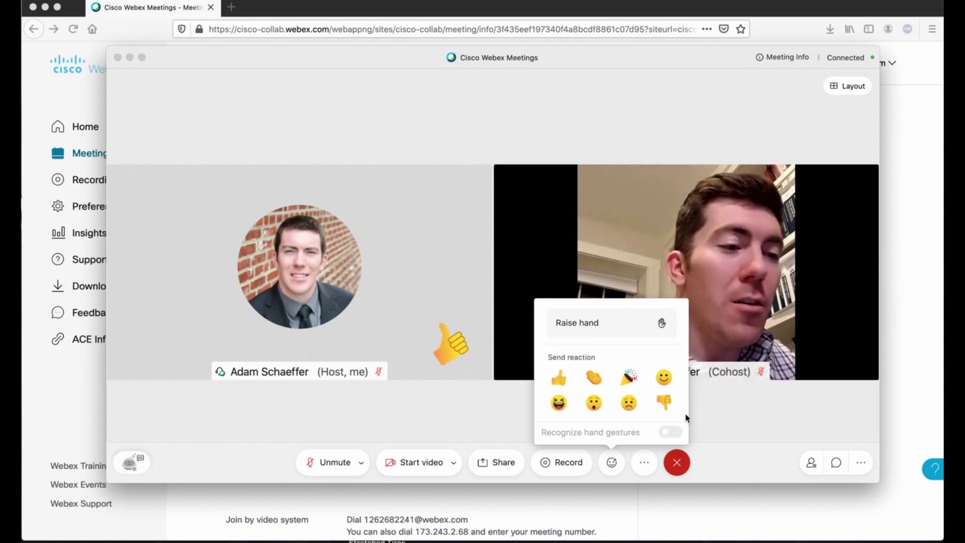
mouse_move(639, 438)
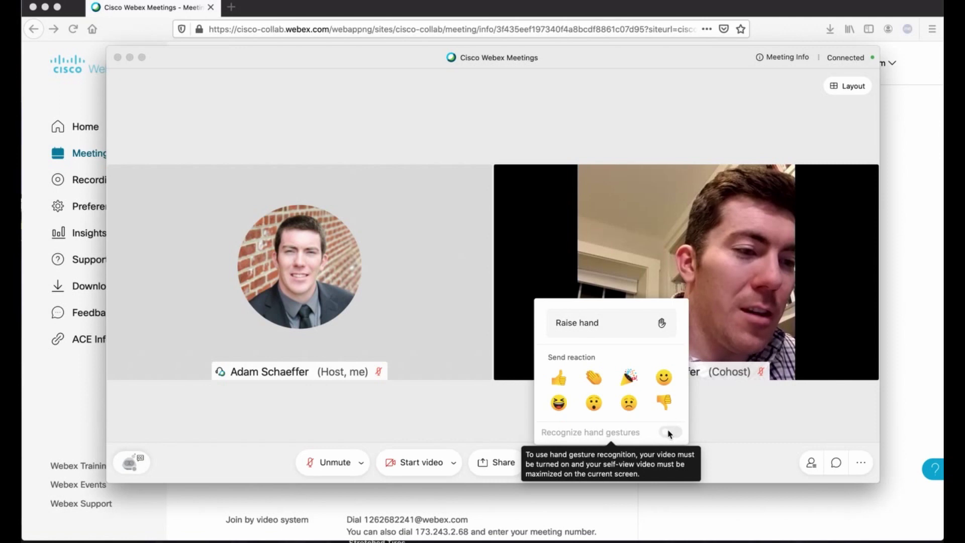
click(710, 424)
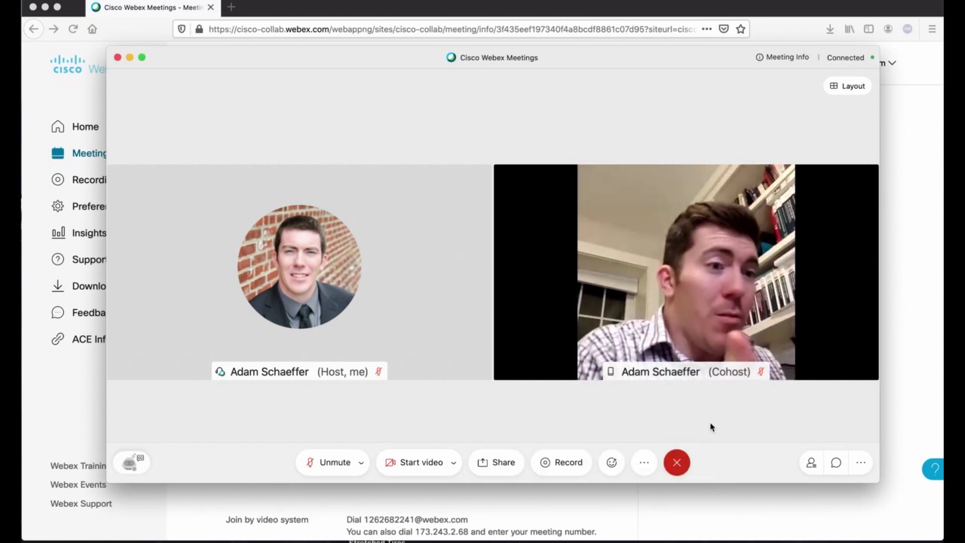
click(612, 462)
click(644, 462)
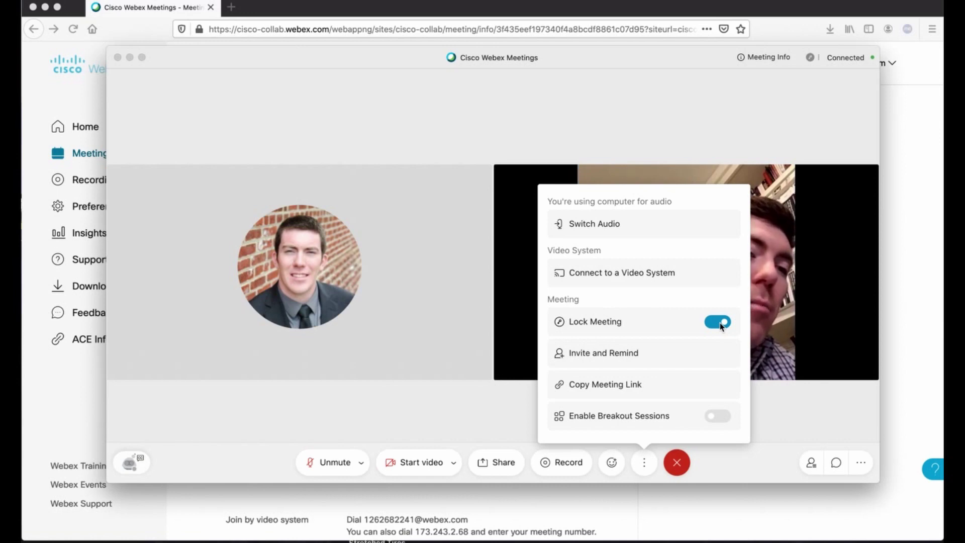
click(719, 322)
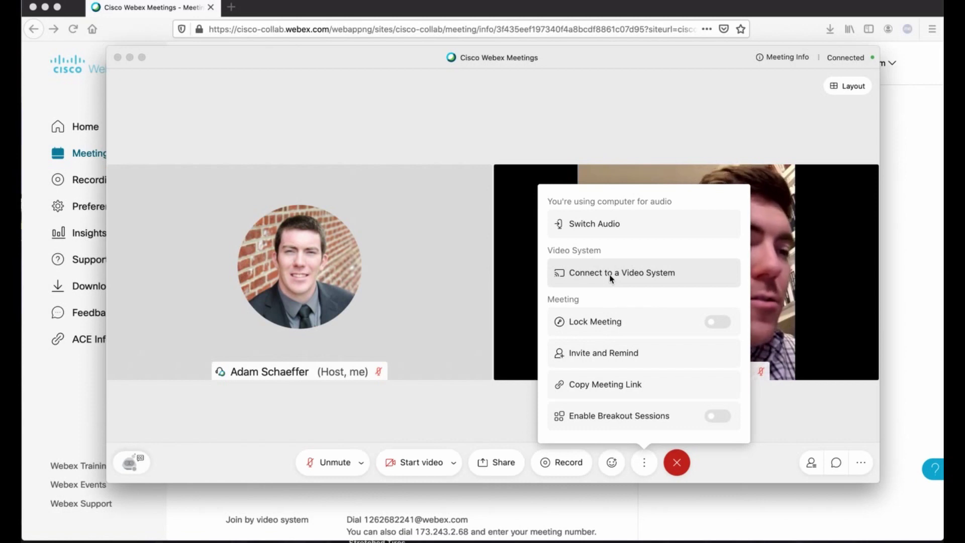
- Disconnect computer audio, enter a call-back phone number without calling, then begin ending the meeting
click(610, 235)
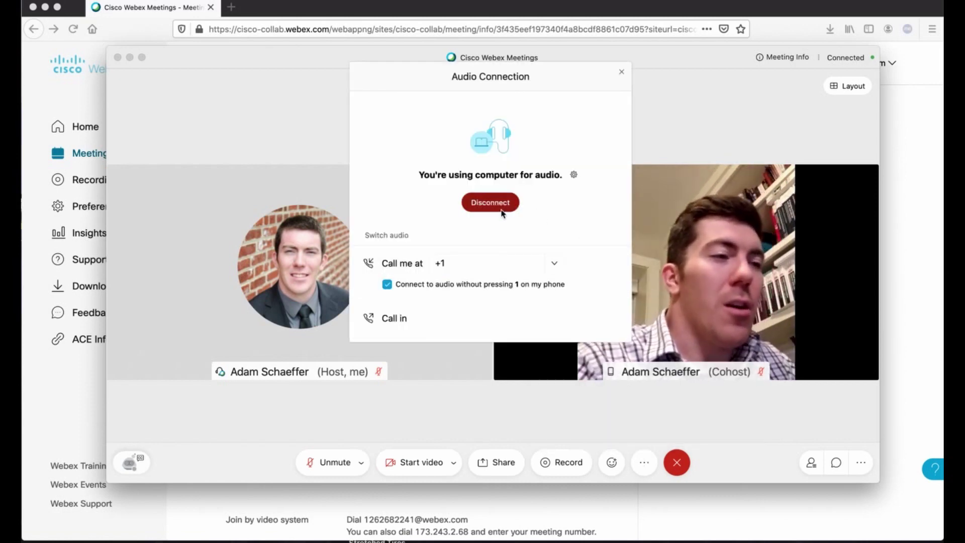
click(490, 204)
click(496, 270)
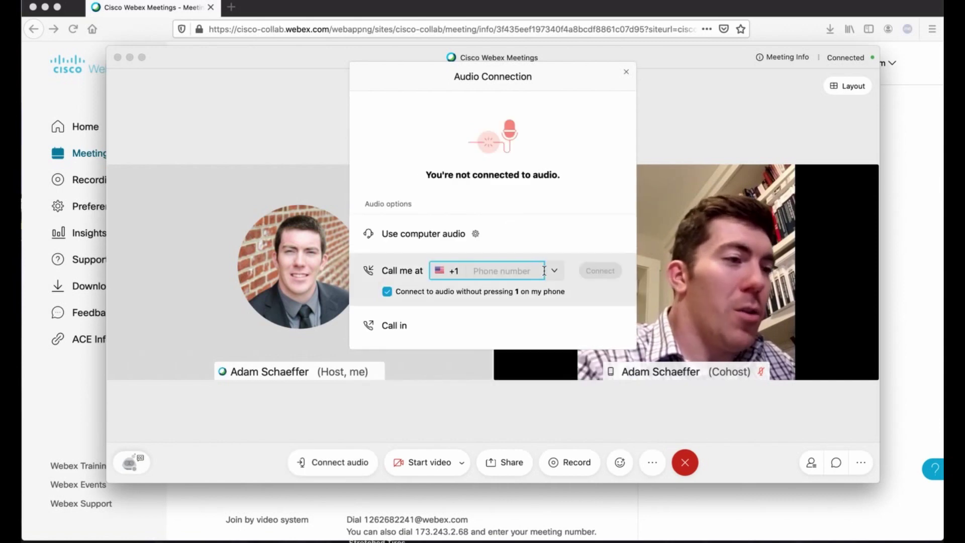
text(234)
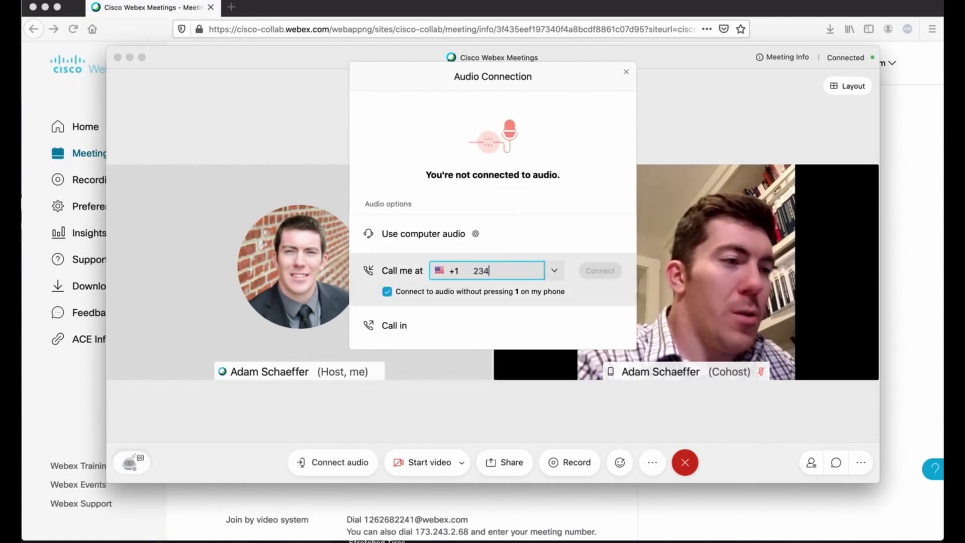
text(-456-7)
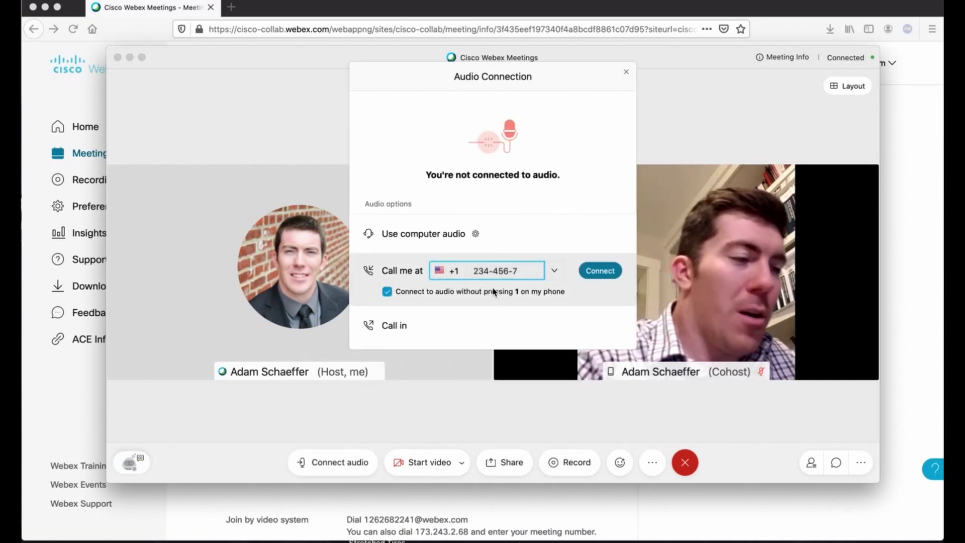
key(BackSpace)
key(BackSpace)
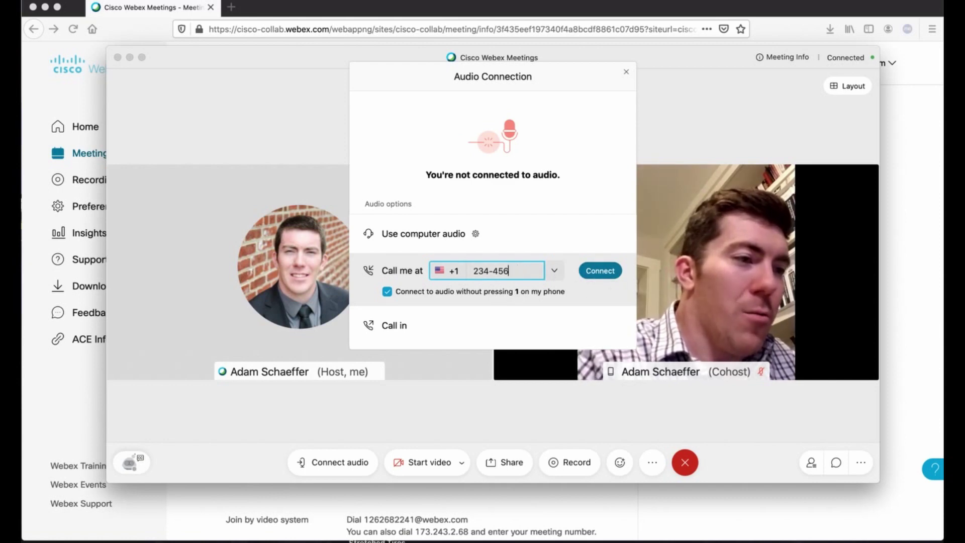
click(627, 72)
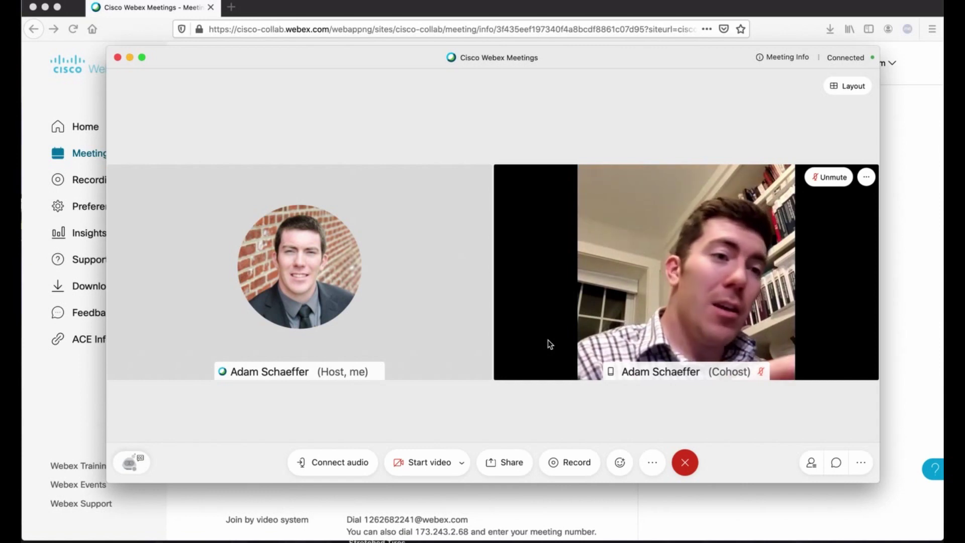
click(685, 463)
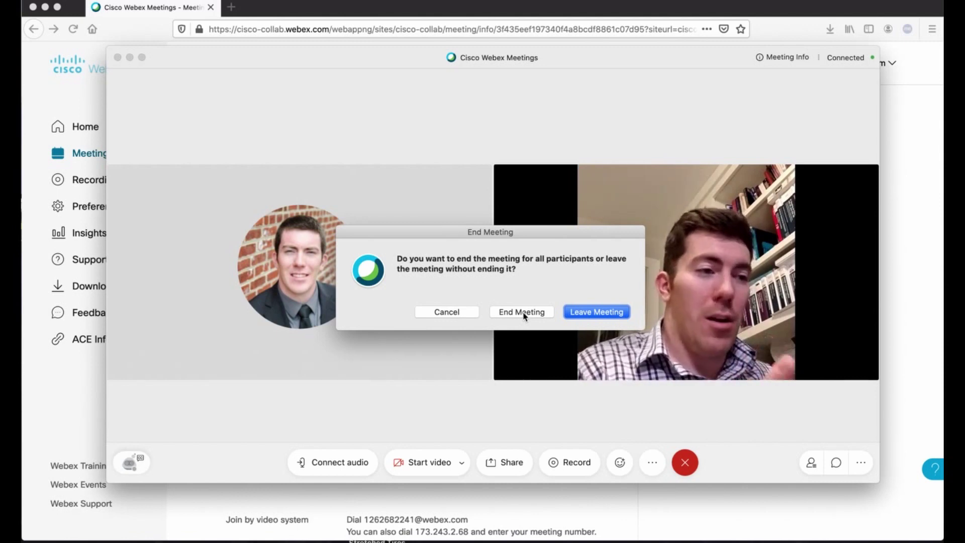
- Confirm End Meeting to end the Test Meeting for all participants
click(588, 316)
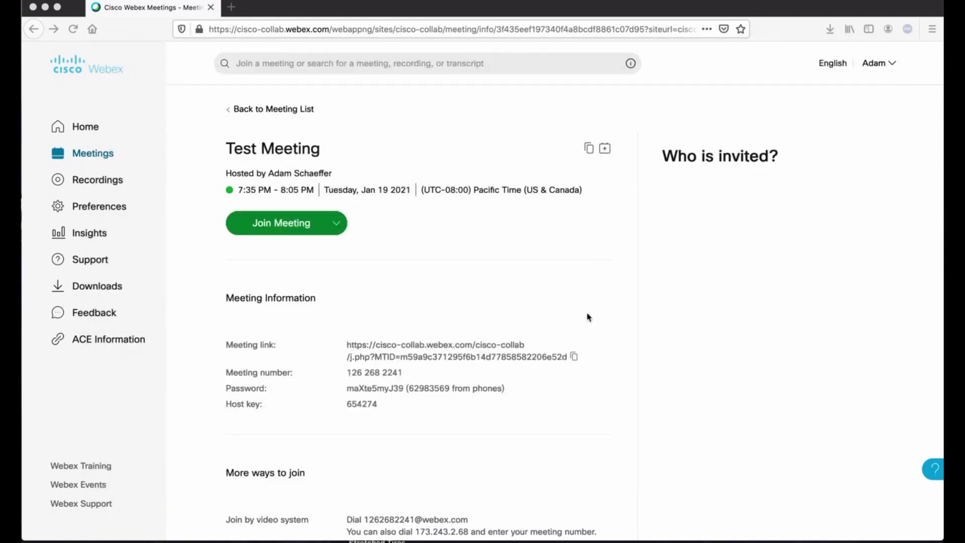